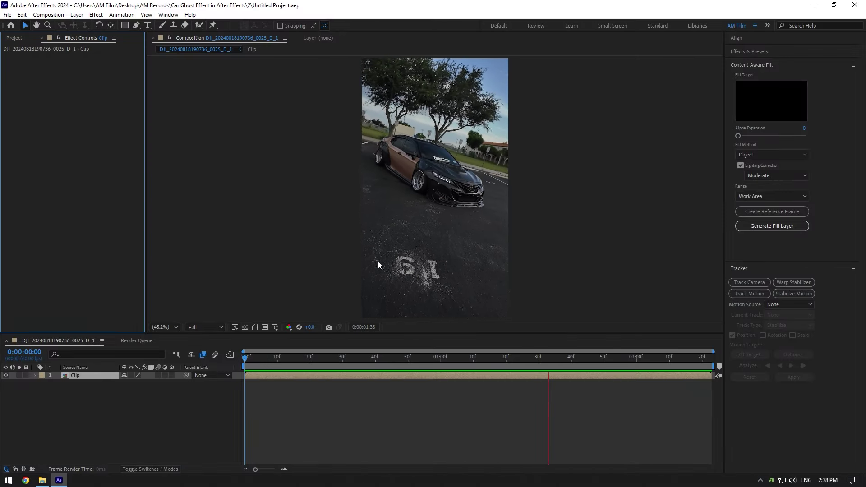
# Step: Stop playback and duplicate the Clip layer at frame 0
pyautogui.press('space')
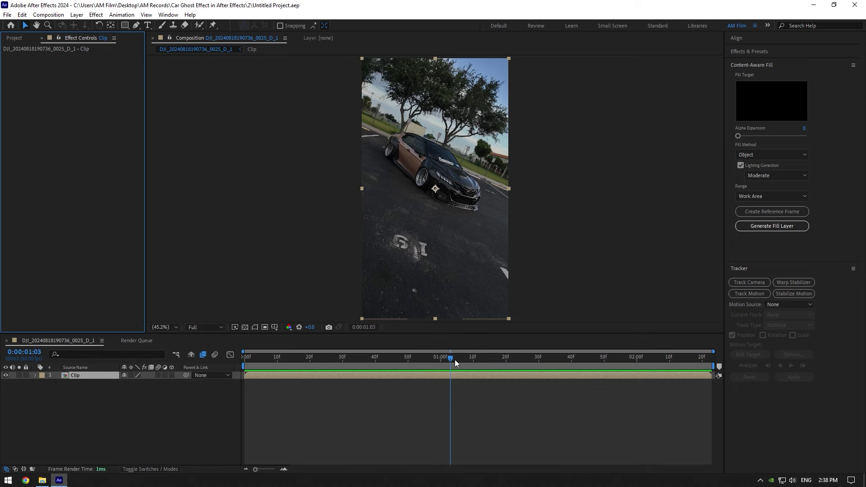
pyautogui.press('Home')
pyautogui.hotkey('ctrl', 'd')
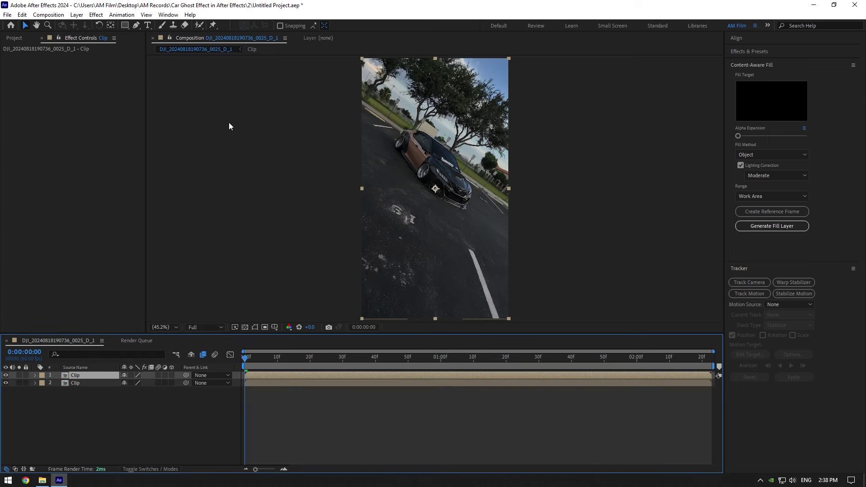
# Step: Paint a Roto Brush matte over the car on the top Clip layer and freeze it
pyautogui.click(200, 25)
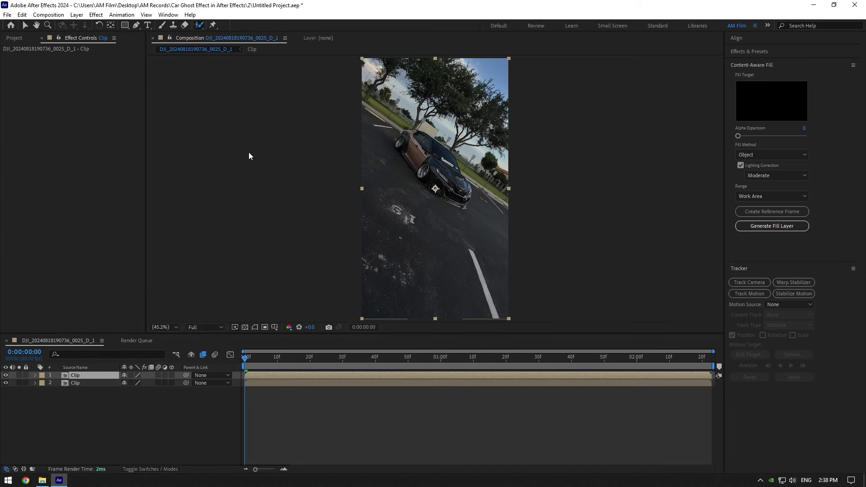
pyautogui.doubleClick(305, 375)
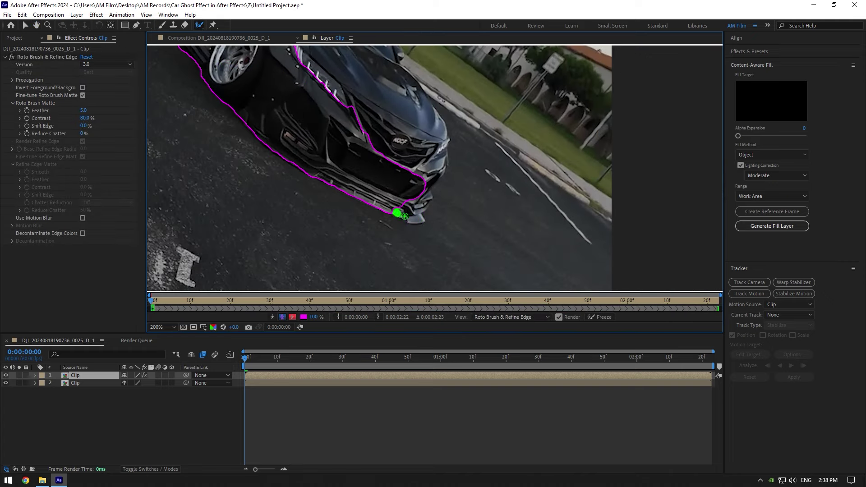
pyautogui.moveTo(356, 133); pyautogui.dragTo(368, 167)
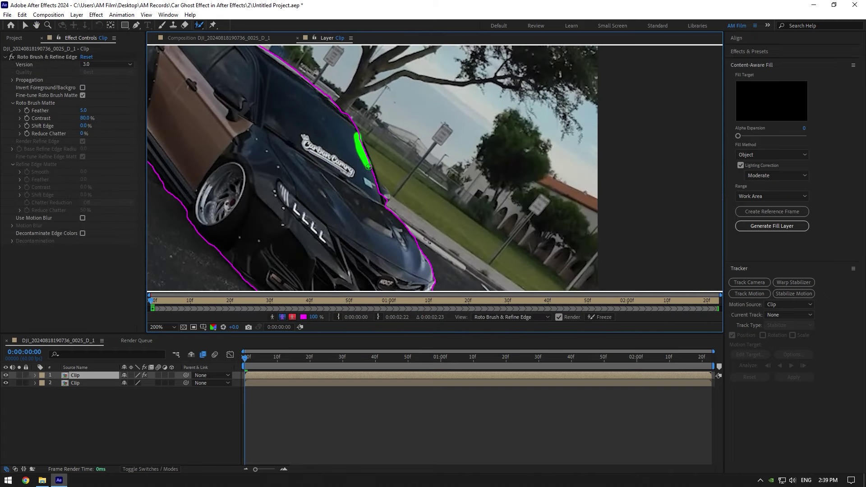
pyautogui.click(600, 317)
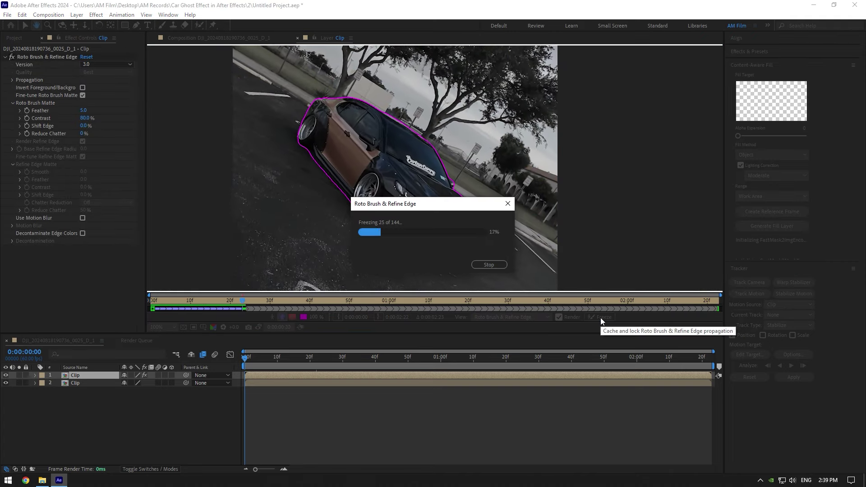
# Step: Keyframe the top layer's Position so the ghost car slides in from up-left, then preview
pyautogui.click(227, 39)
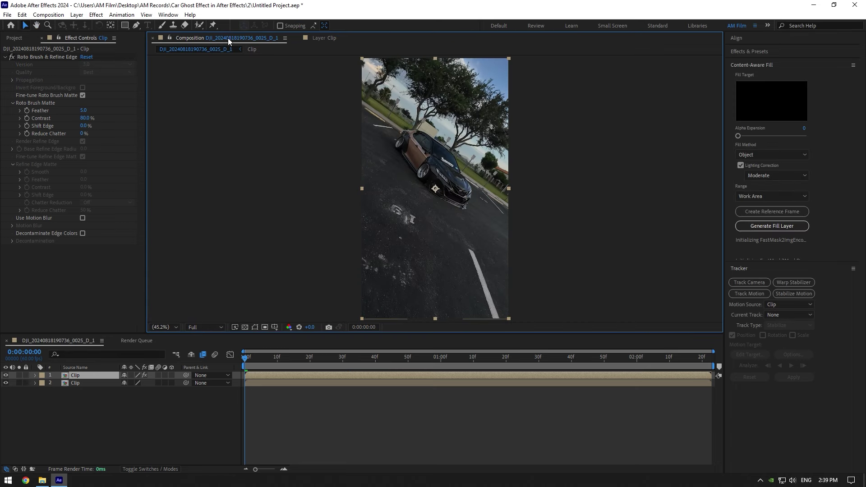
pyautogui.press('p')
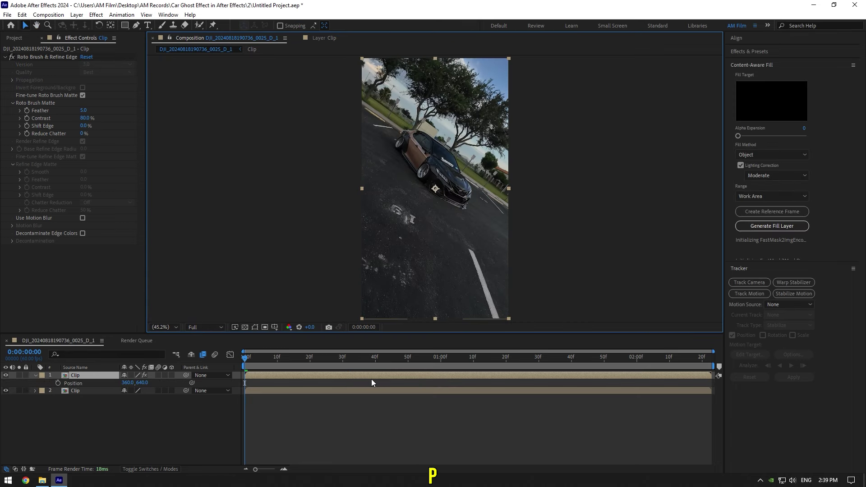
pyautogui.moveTo(260, 355); pyautogui.dragTo(508, 366)
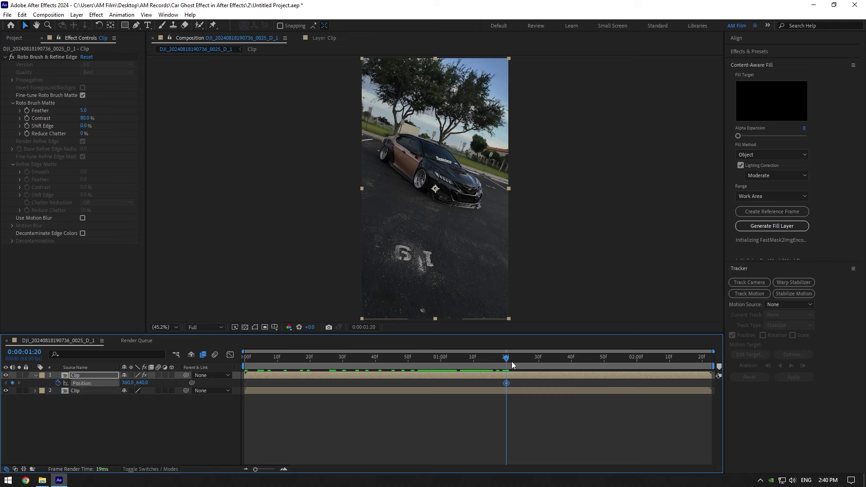
pyautogui.moveTo(512, 365); pyautogui.dragTo(203, 365)
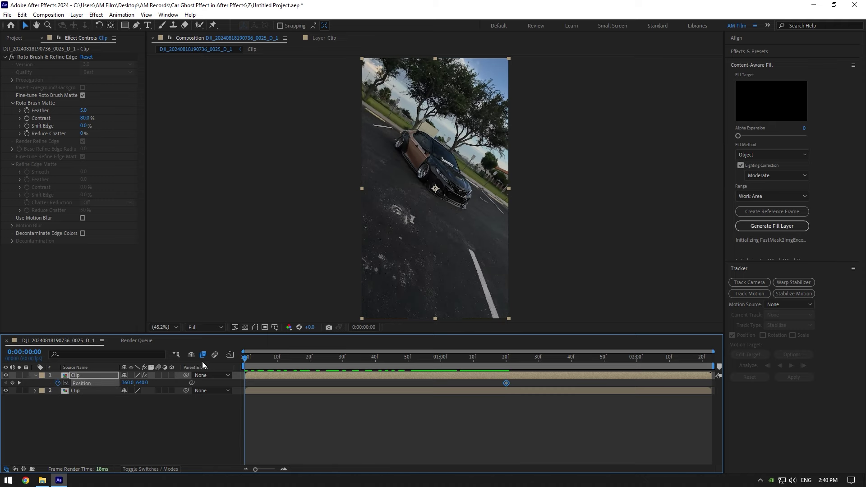
pyautogui.moveTo(453, 185); pyautogui.dragTo(415, 103)
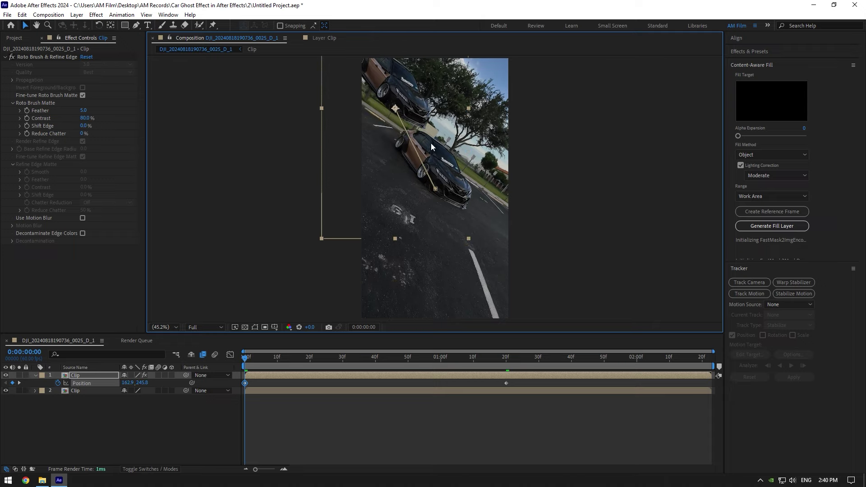
pyautogui.press('space')
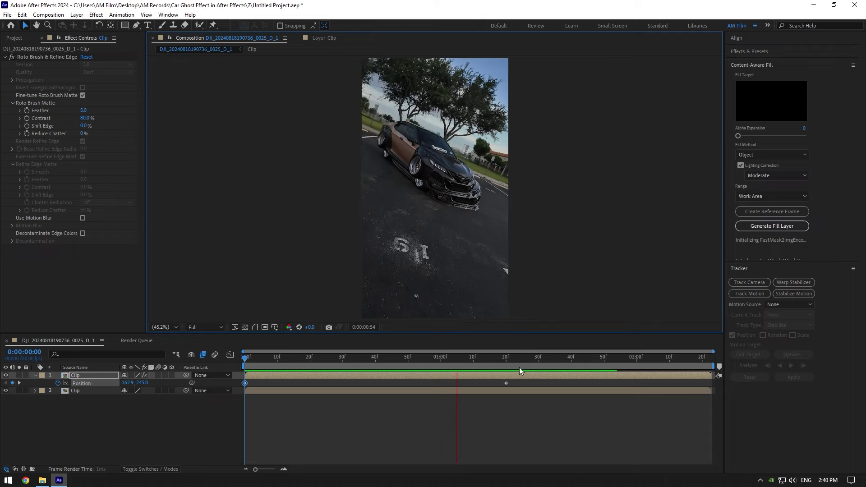
pyautogui.moveTo(518, 361); pyautogui.dragTo(269, 360)
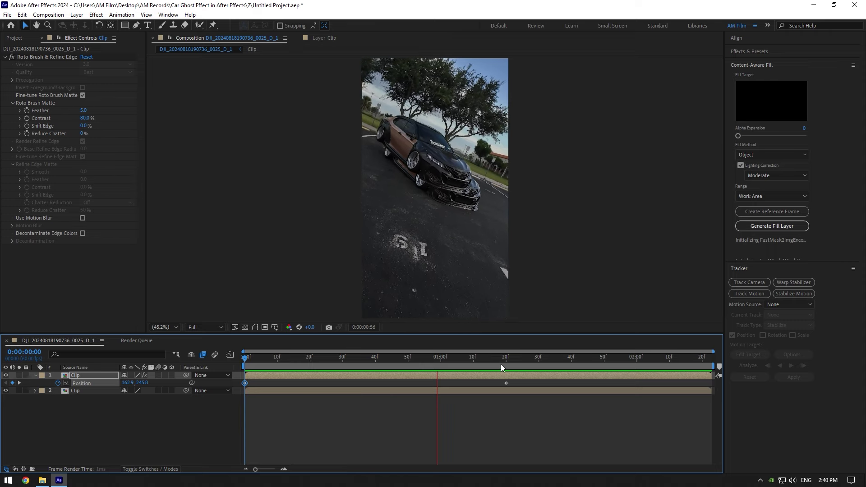
pyautogui.moveTo(386, 363); pyautogui.dragTo(224, 363)
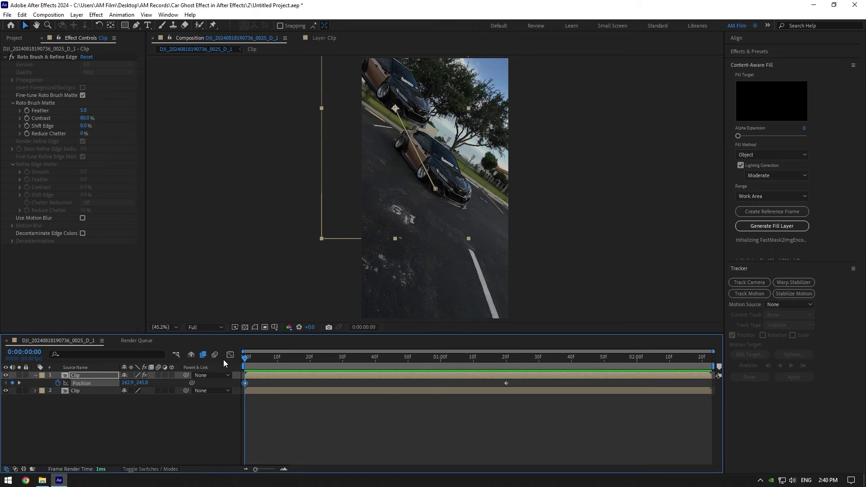
# Step: Set the first Position keyframe's spatial interpolation to Continuous Bezier
pyautogui.rightClick(245, 384)
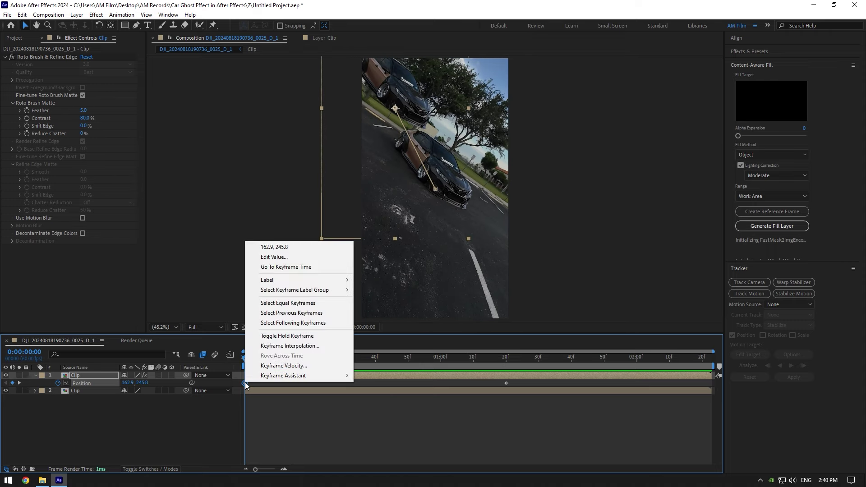
pyautogui.click(293, 346)
pyautogui.click(456, 224)
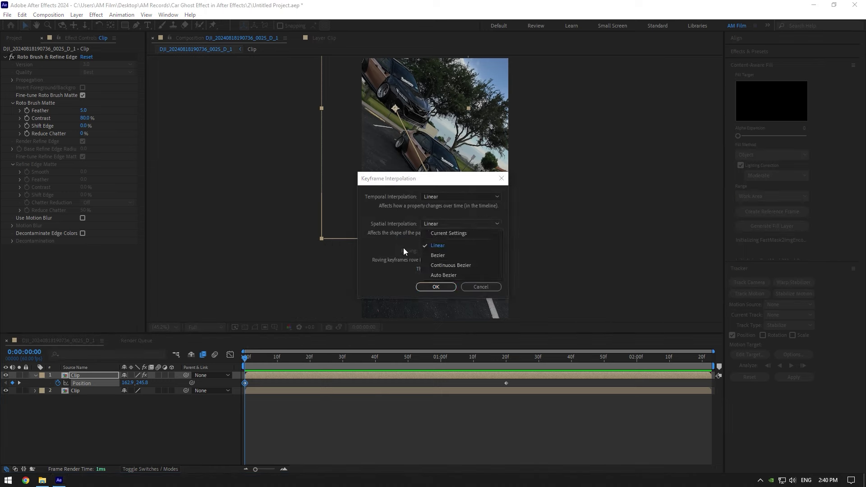
pyautogui.click(460, 265)
pyautogui.click(446, 286)
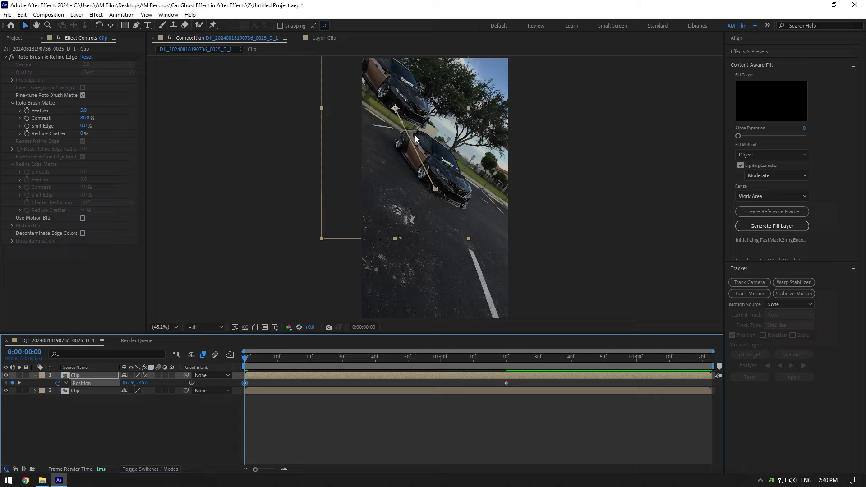
# Step: Bend the ghost car's motion path into a curve and play it back
pyautogui.moveTo(403, 125); pyautogui.dragTo(430, 116)
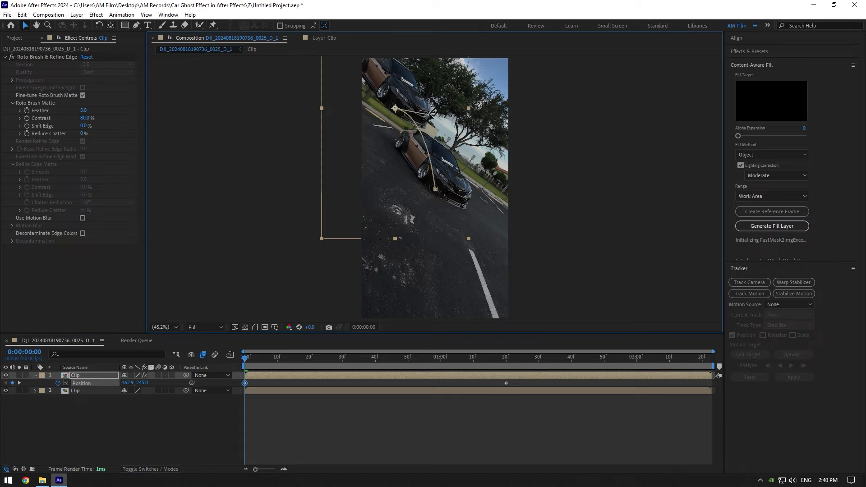
pyautogui.press('space')
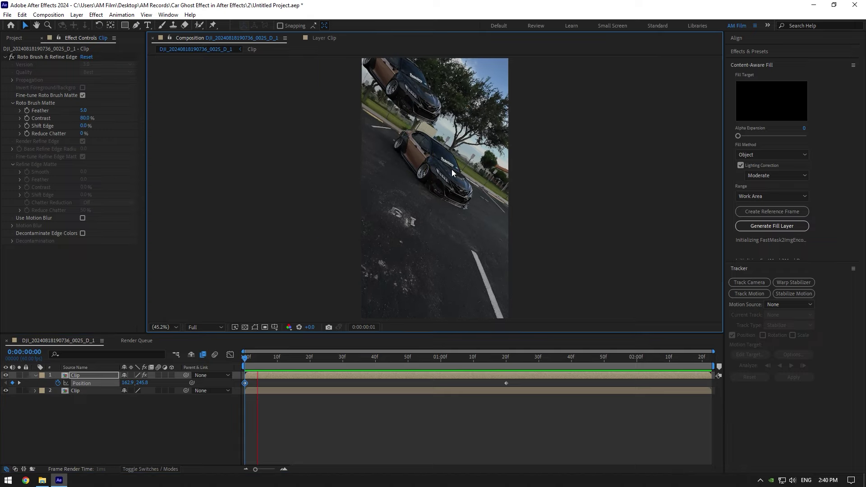
pyautogui.moveTo(384, 357); pyautogui.dragTo(365, 372)
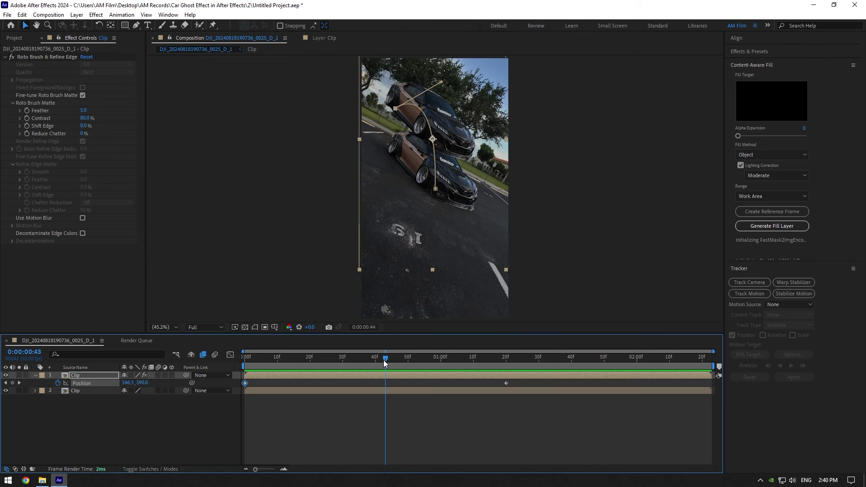
# Step: Lower the ghost layer's opacity to 70% and apply Find Edges with Invert enabled
pyautogui.press('t')
pyautogui.click(127, 383)
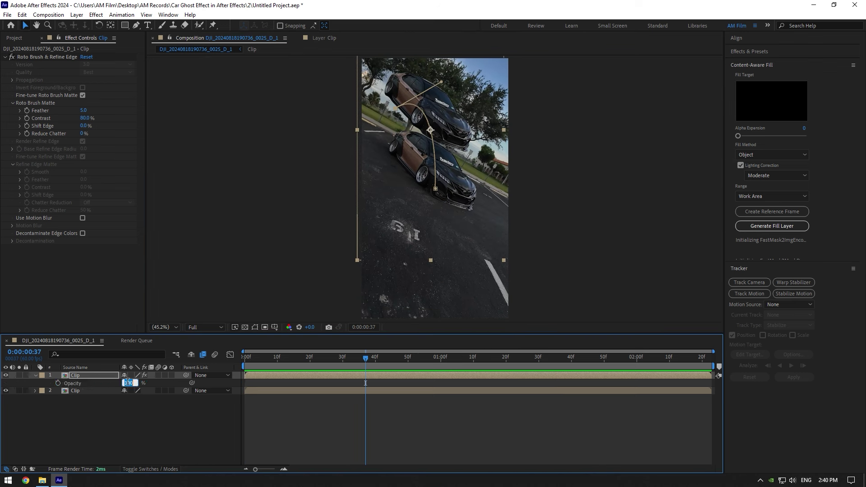
pyautogui.write('20')
pyautogui.press('Return')
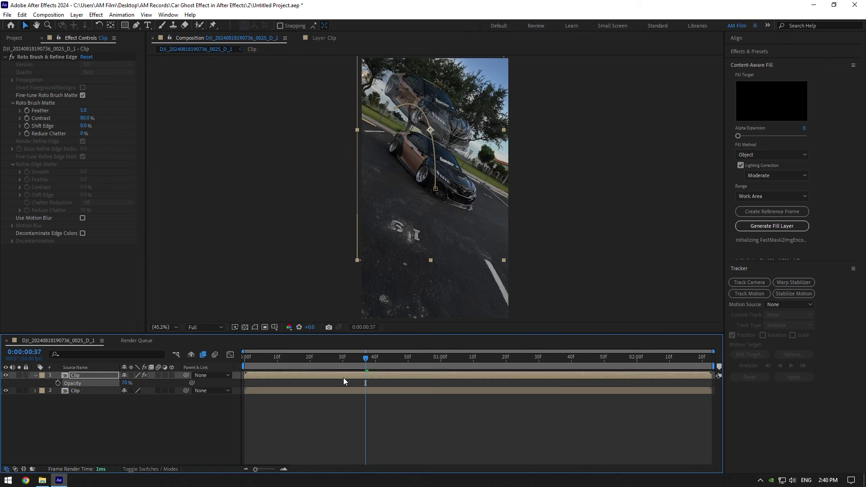
pyautogui.hotkey('ctrl', 'space')
pyautogui.write('find')
pyautogui.press('Return')
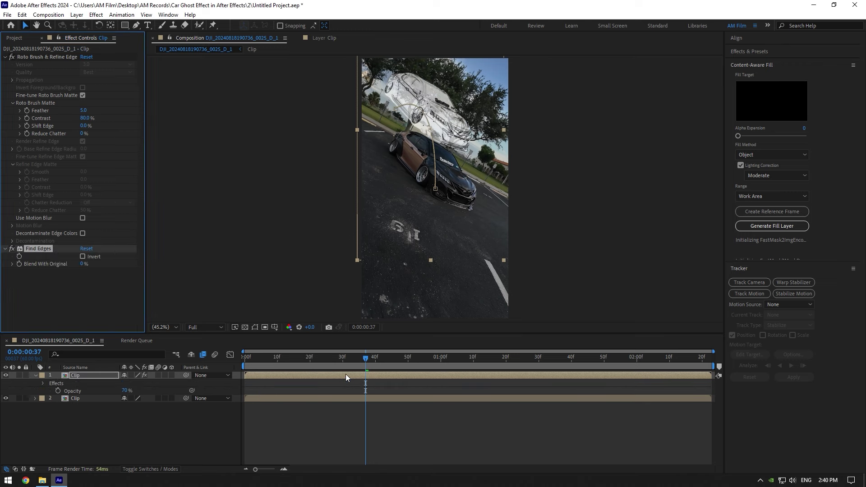
pyautogui.click(82, 258)
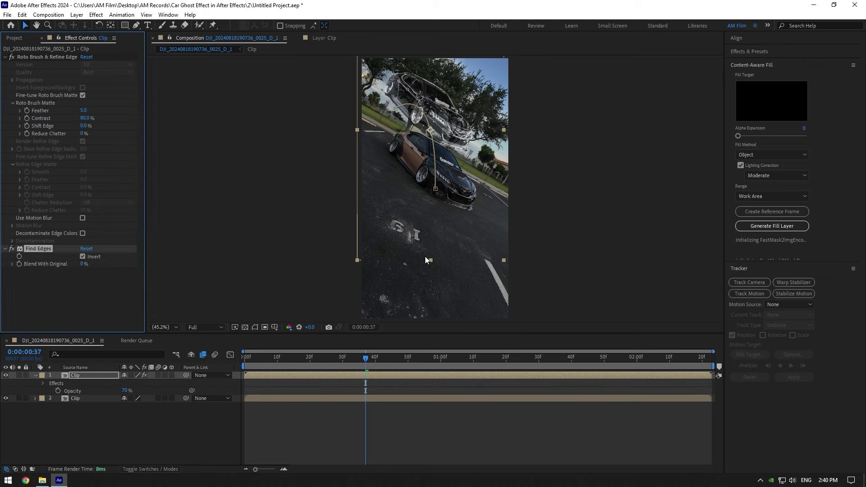
# Step: Add a Tint effect with Map White To set to green (00FF00)
pyautogui.hotkey('ctrl', 'space')
pyautogui.write('tint')
pyautogui.press('Return')
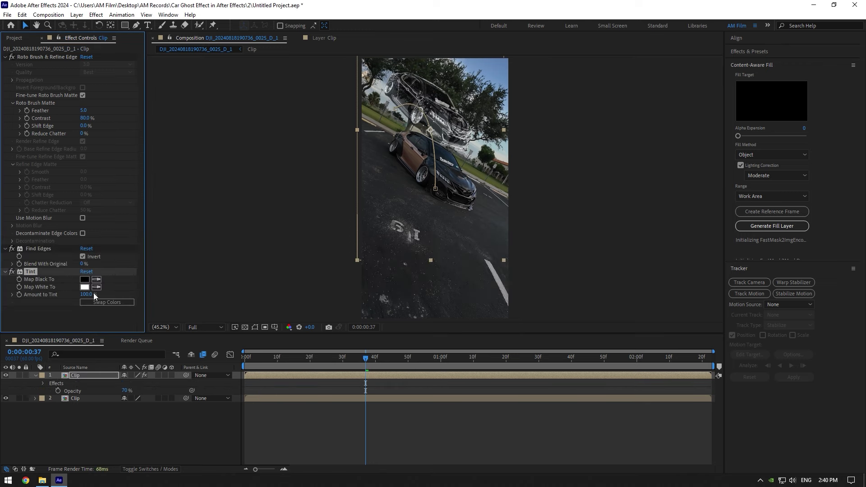
pyautogui.click(84, 286)
pyautogui.write('00ff00')
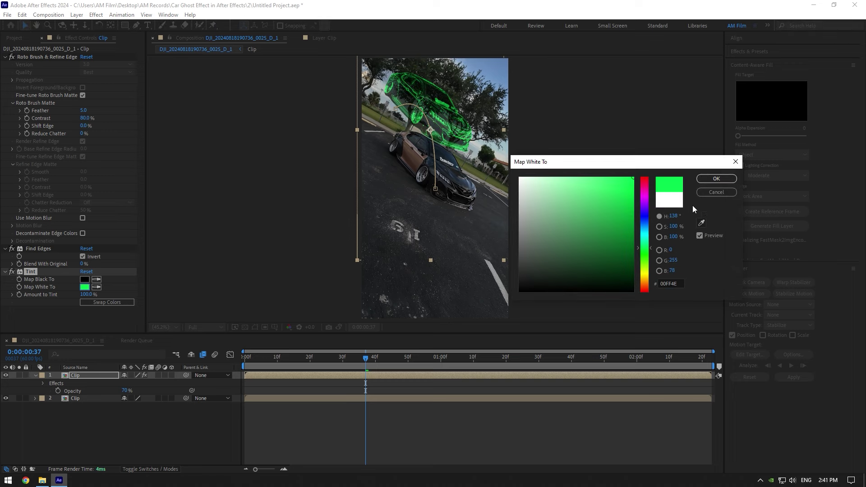
pyautogui.click(716, 178)
pyautogui.moveTo(369, 359); pyautogui.dragTo(410, 364)
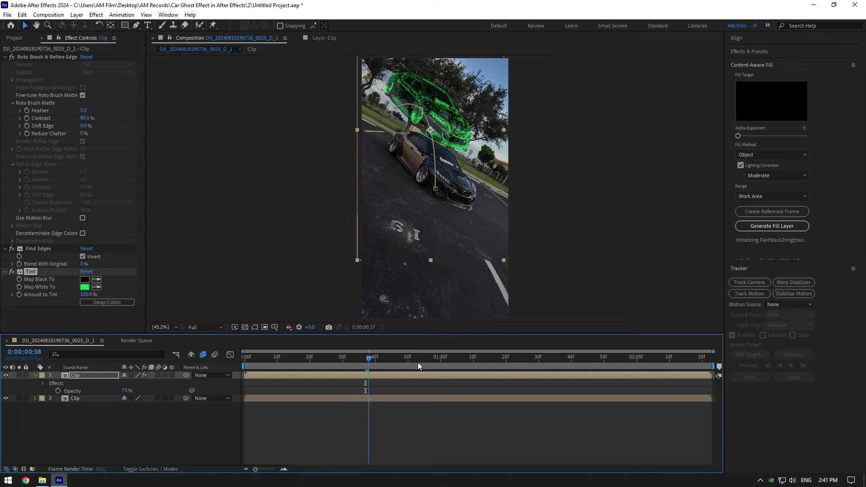
# Step: Duplicate the green ghost layer, start the copy higher and further right, and preview
pyautogui.press('p')
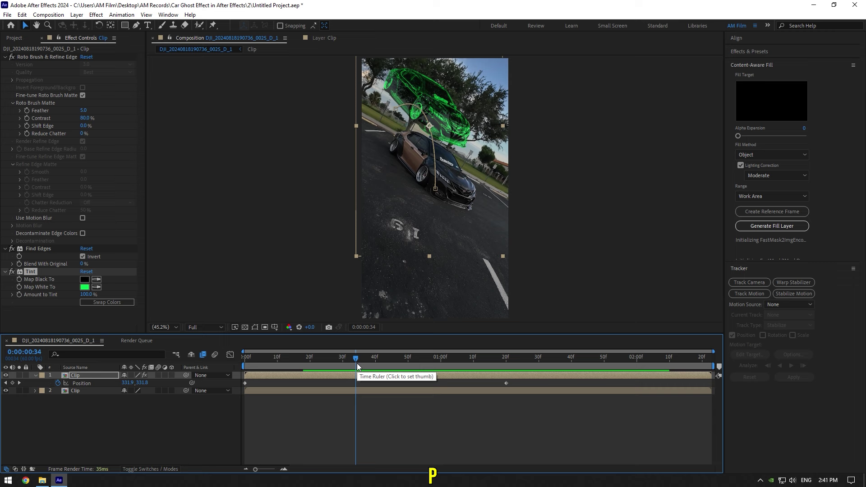
pyautogui.moveTo(410, 364); pyautogui.dragTo(246, 363)
pyautogui.hotkey('ctrl', 'd')
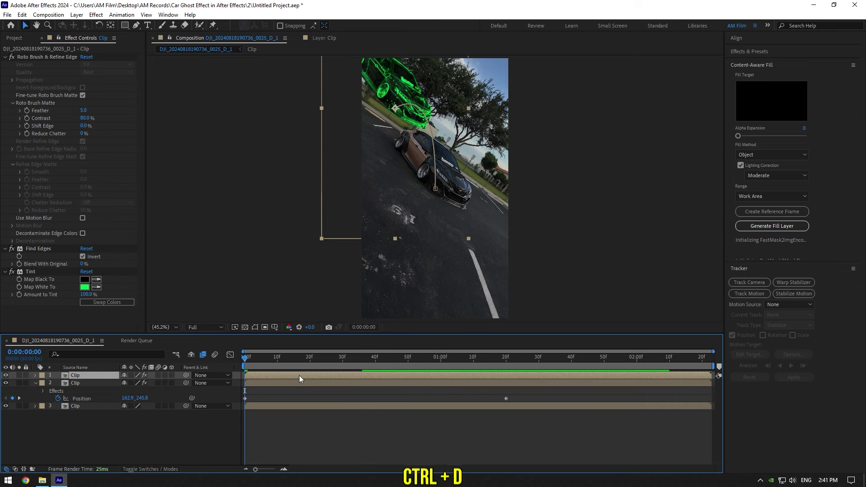
pyautogui.press('p')
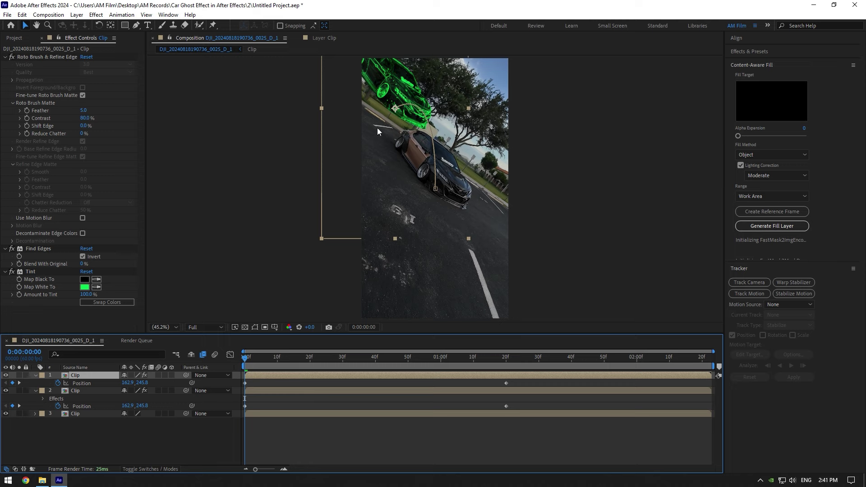
pyautogui.moveTo(396, 95)
pyautogui.mouseDown()
pyautogui.moveTo(480, 108)
pyautogui.moveTo(483, 101)
pyautogui.moveTo(431, 76)
pyautogui.mouseUp()
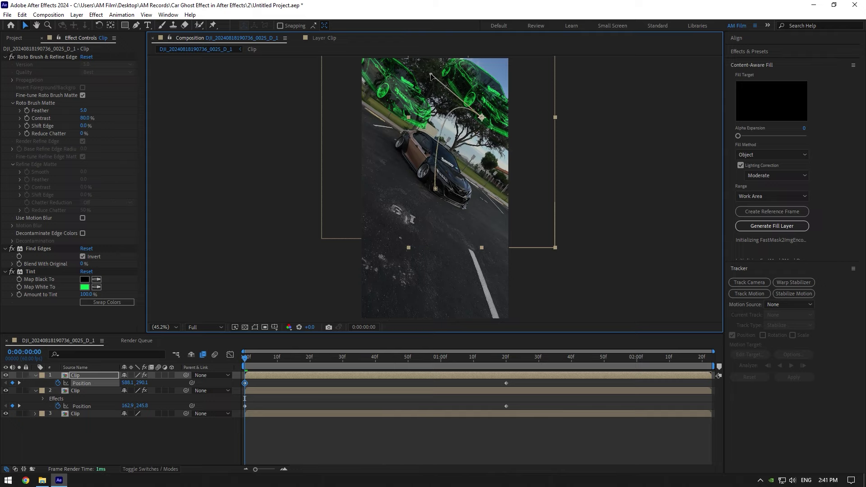
pyautogui.press('space')
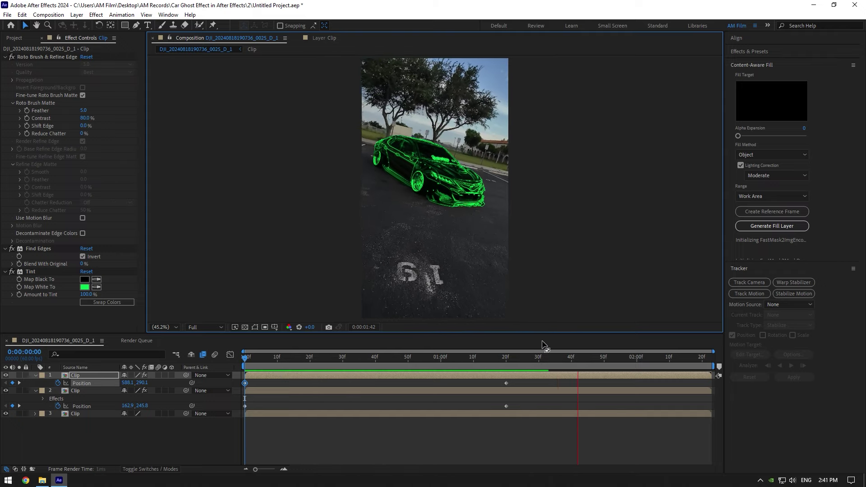
# Step: Apply Easy Ease (F9) to the four ghost Position keyframes
pyautogui.press('space')
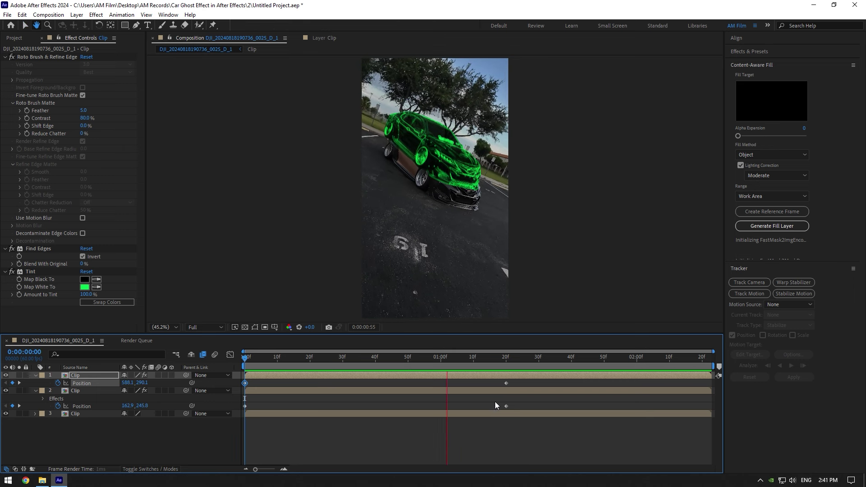
pyautogui.moveTo(519, 381); pyautogui.dragTo(240, 415)
pyautogui.press('F9')
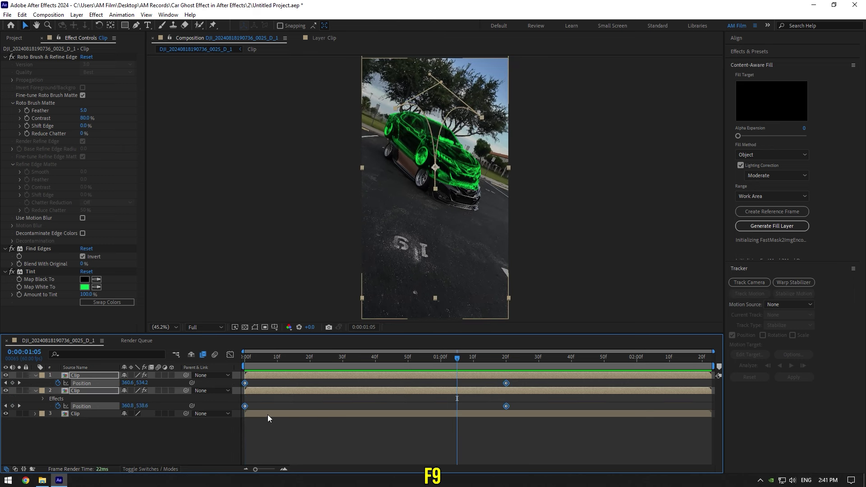
# Step: Reshape the speed graph so the ghosts start slowly and peak late, then preview
pyautogui.click(230, 355)
pyautogui.rightClick(325, 408)
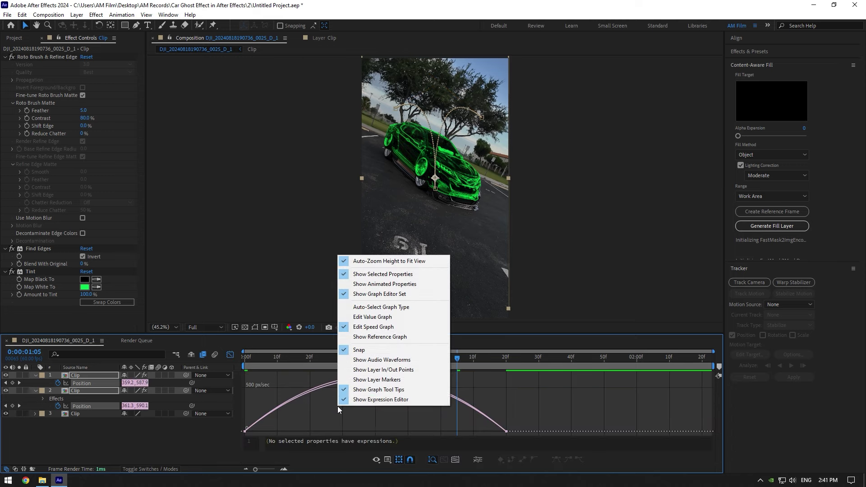
pyautogui.click(391, 328)
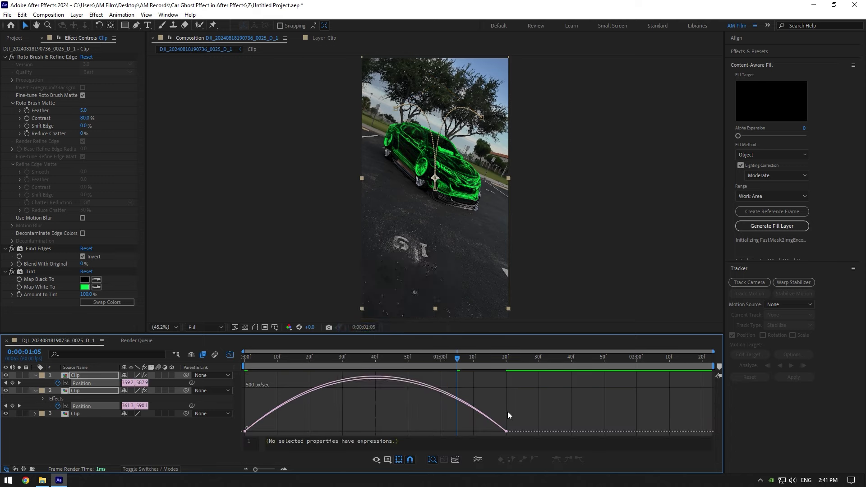
pyautogui.hotkey('ctrl', 'a')
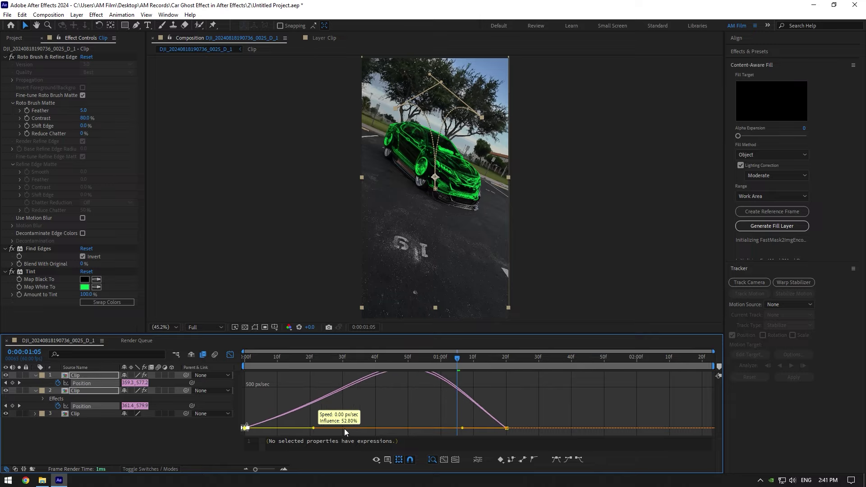
pyautogui.moveTo(292, 428); pyautogui.dragTo(375, 430)
pyautogui.press('space')
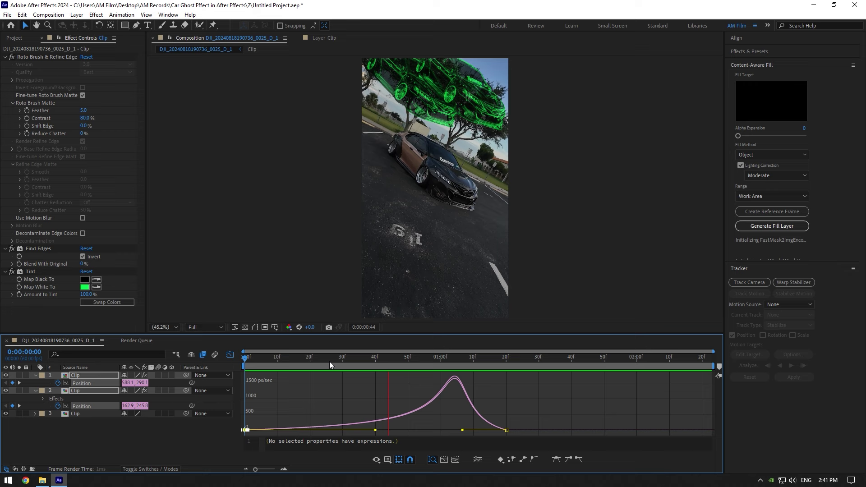
# Step: Enable motion blur on the ghost layers and for the composition
pyautogui.click(230, 355)
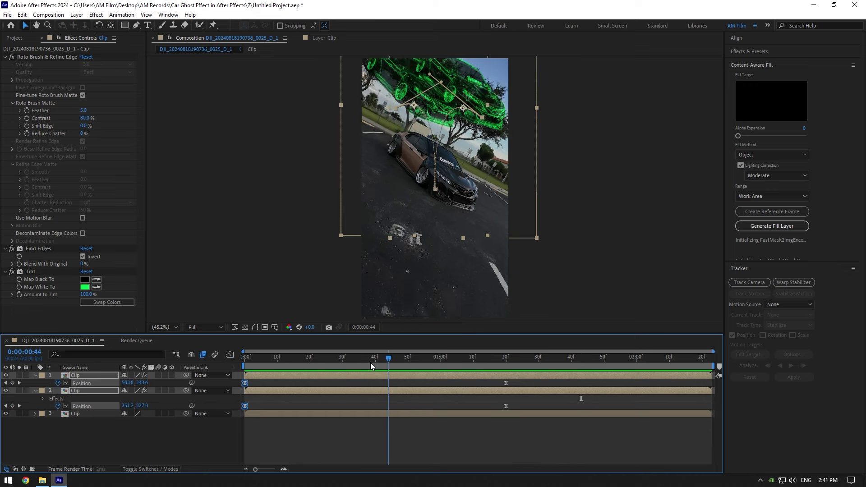
pyautogui.click(317, 365)
pyautogui.click(158, 375)
pyautogui.click(158, 391)
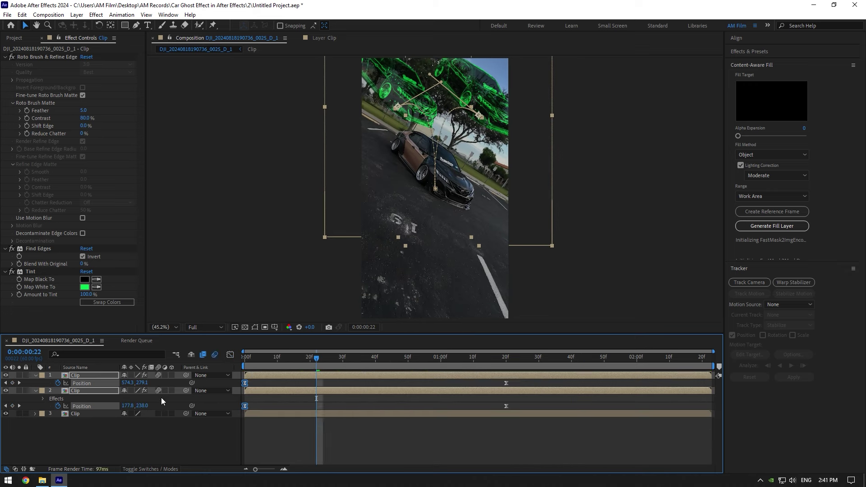
# Step: Keyframe both ghosts' Opacity from 70% at 1:07 to 0% near 1:36, then preview
pyautogui.moveTo(339, 356)
pyautogui.mouseDown()
pyautogui.moveTo(478, 360)
pyautogui.moveTo(463, 360)
pyautogui.mouseUp()
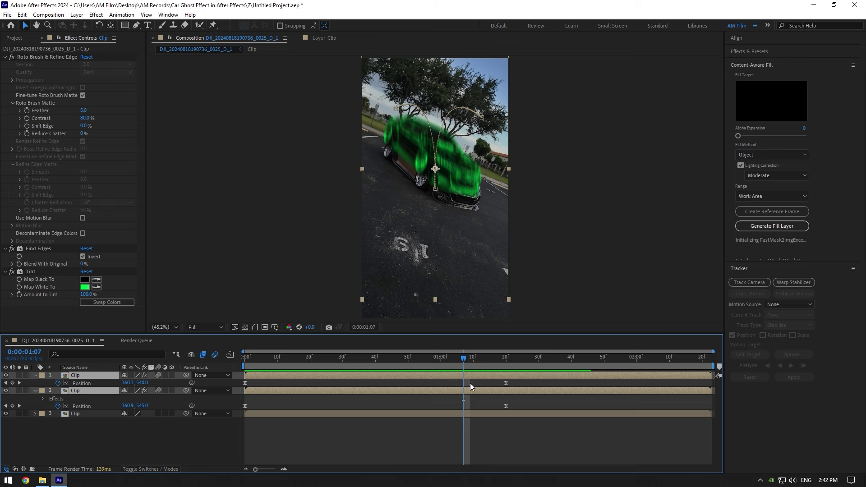
pyautogui.moveTo(505, 383)
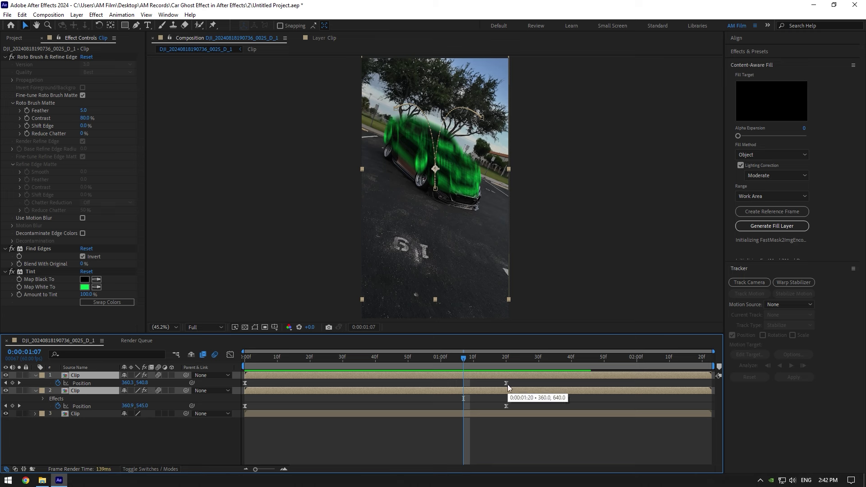
pyautogui.press('t')
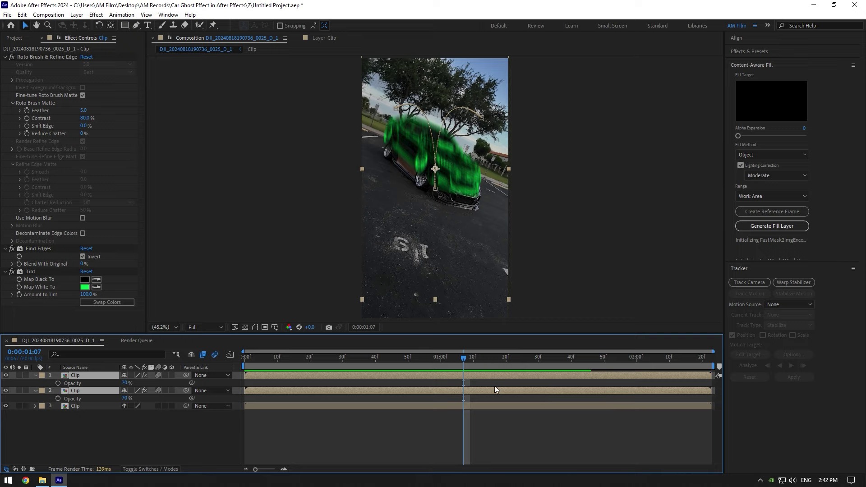
pyautogui.click(58, 383)
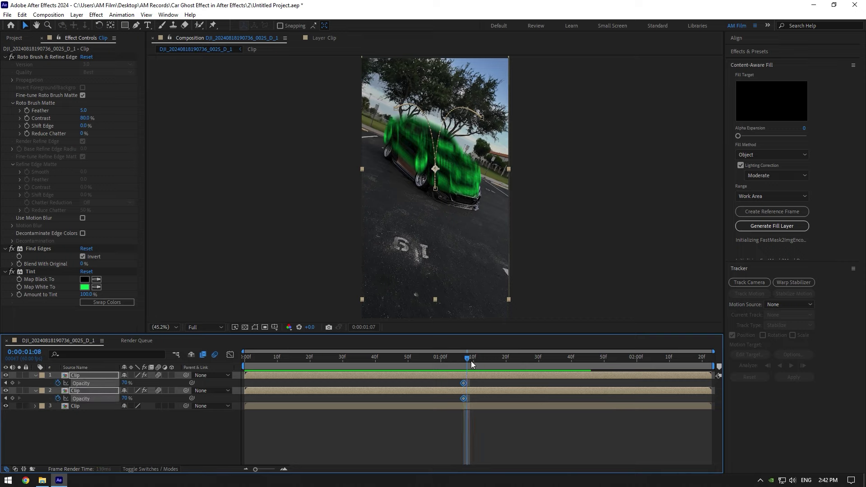
pyautogui.press('space')
pyautogui.moveTo(123, 383); pyautogui.dragTo(129, 404)
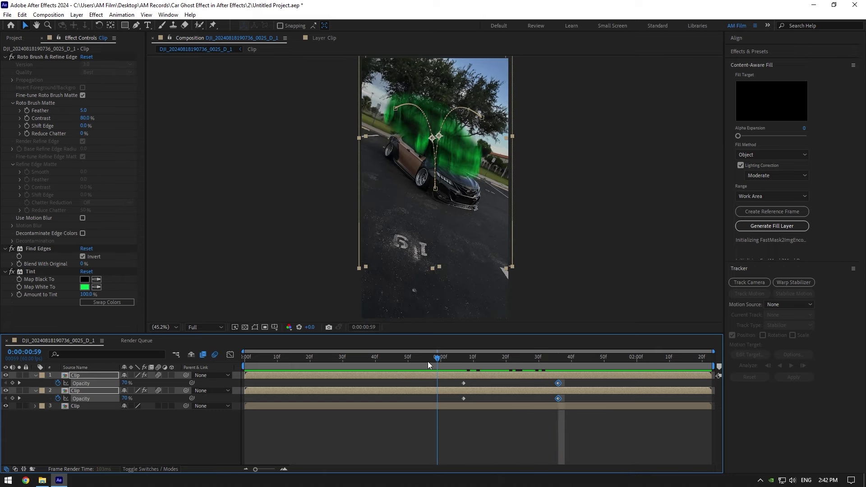
pyautogui.press('space')
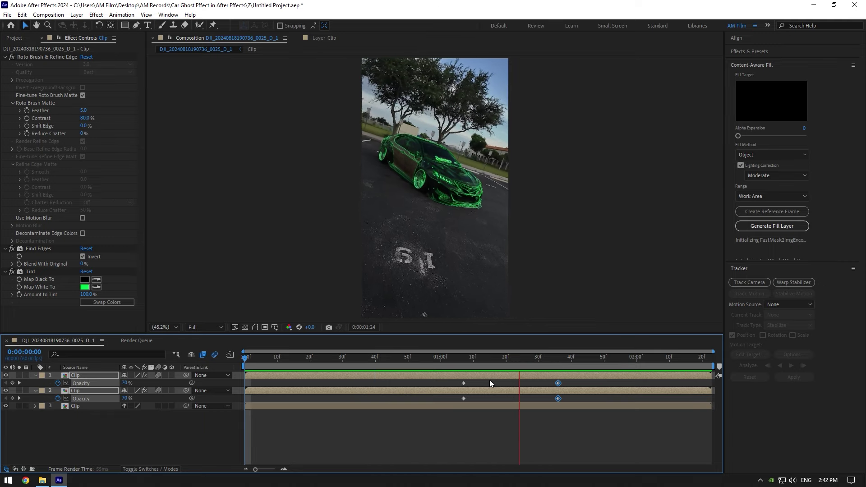
# Step: Shift one ghost's Tint Map White To colour to red and preview both ghosts
pyautogui.moveTo(458, 365); pyautogui.dragTo(340, 368)
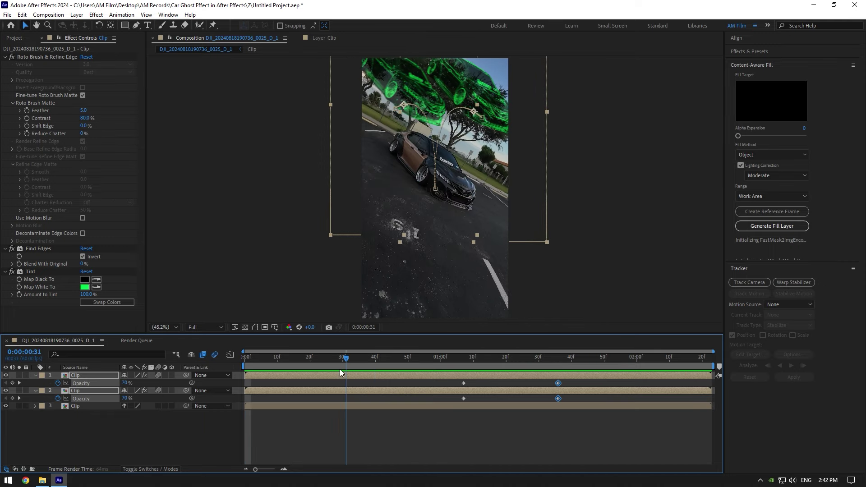
pyautogui.click(85, 287)
pyautogui.moveTo(645, 201); pyautogui.dragTo(646, 179)
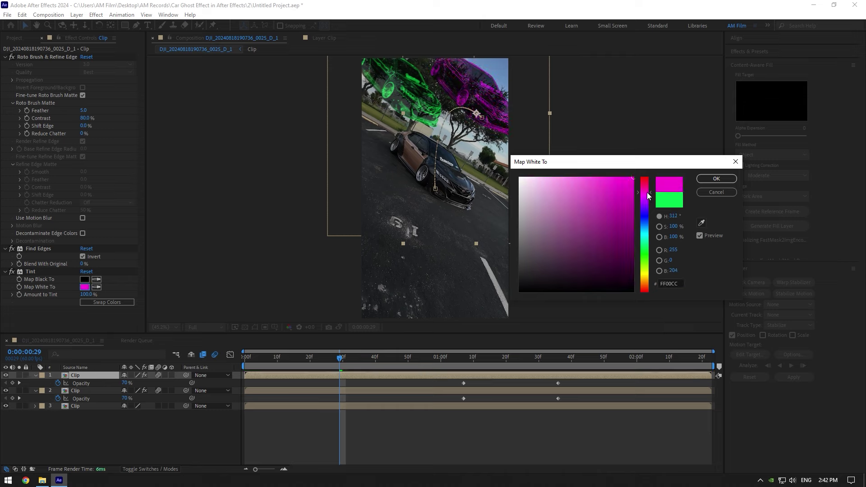
pyautogui.click(716, 179)
pyautogui.press('space')
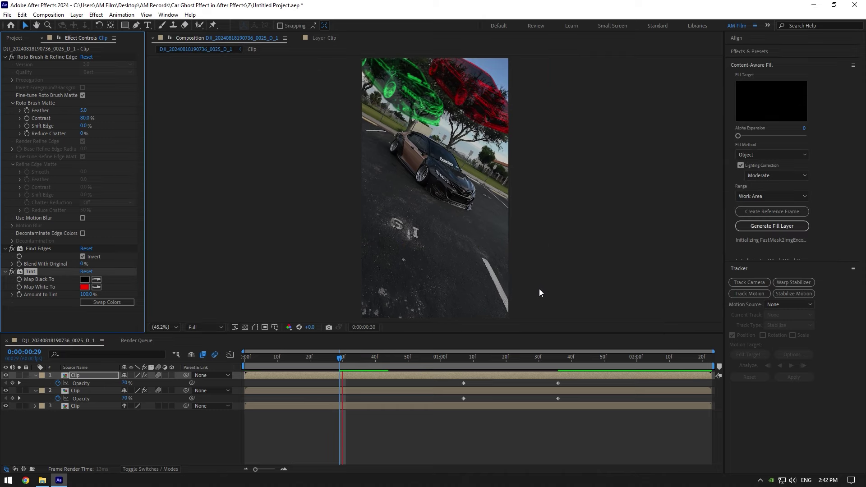
pyautogui.click(473, 358)
pyautogui.moveTo(467, 359); pyautogui.dragTo(360, 364)
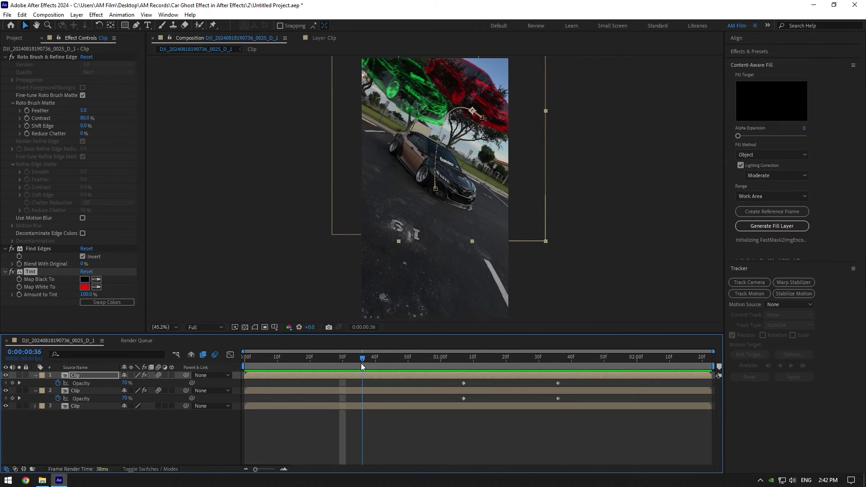
# Step: Apply Deep Glow to the red ghost and lower its Exposure to 0.64
pyautogui.hotkey('ctrl', 'space')
pyautogui.write('deep')
pyautogui.press('Return')
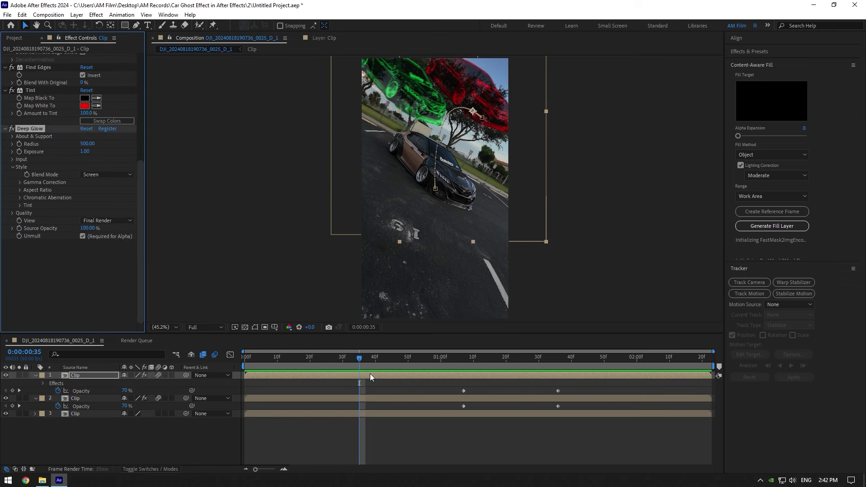
pyautogui.moveTo(84, 153); pyautogui.dragTo(58, 150)
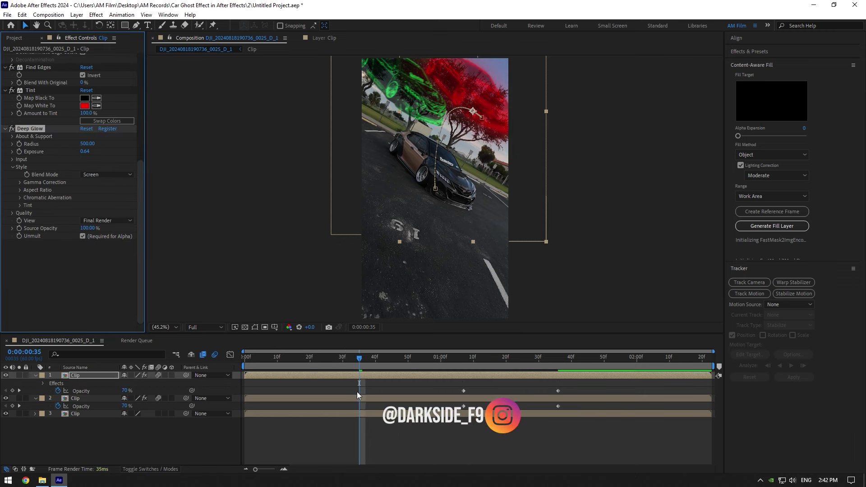
# Step: Paste the Deep Glow onto the green ghost and preview both glowing cars
pyautogui.click(358, 398)
pyautogui.hotkey('ctrl', 'v')
pyautogui.moveTo(359, 358); pyautogui.dragTo(243, 364)
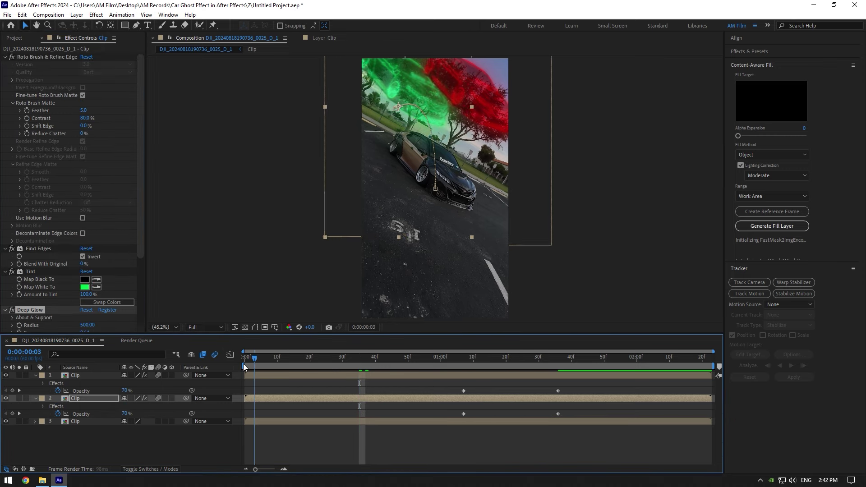
pyautogui.press('space')
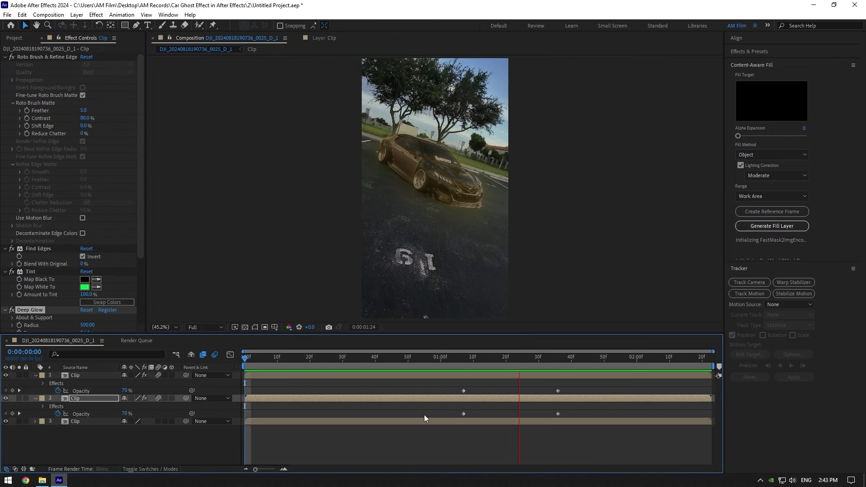
# Step: Reveal both ghost layers' Position and Opacity keyframes, then move the playhead to 1:20
pyautogui.press('space')
pyautogui.moveTo(490, 358); pyautogui.dragTo(445, 358)
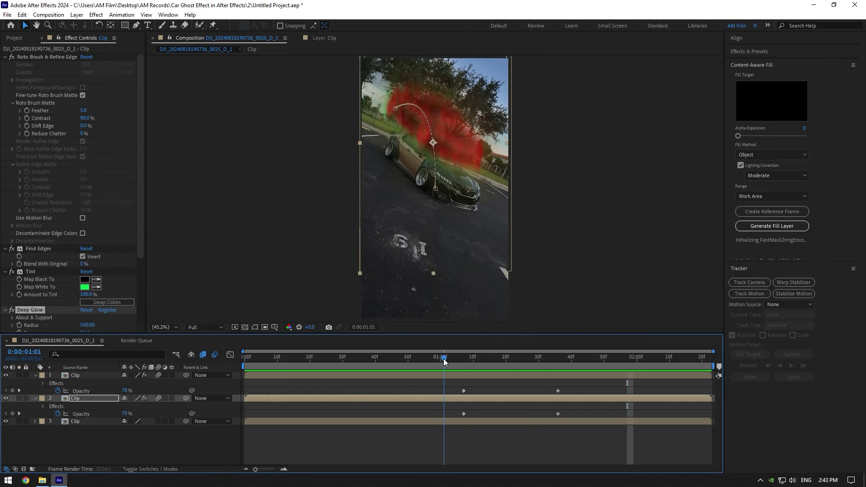
pyautogui.click(464, 377)
pyautogui.press('u')
pyautogui.click(465, 398)
pyautogui.press('u')
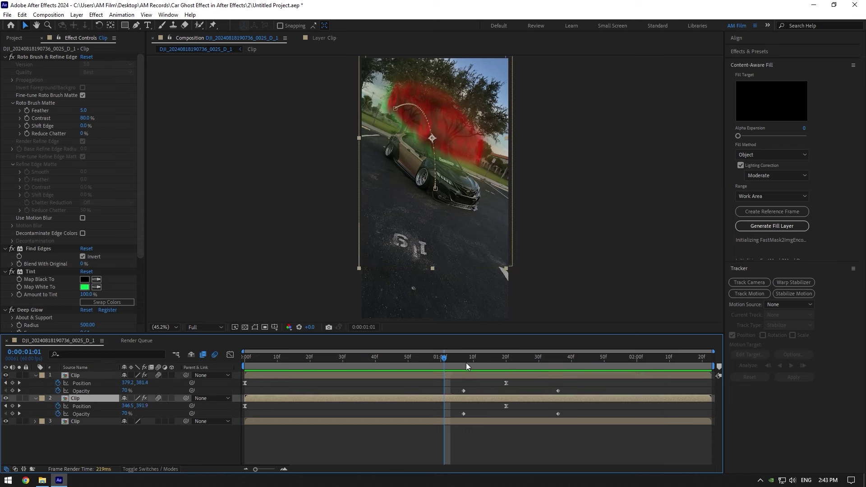
pyautogui.moveTo(466, 363); pyautogui.dragTo(507, 365)
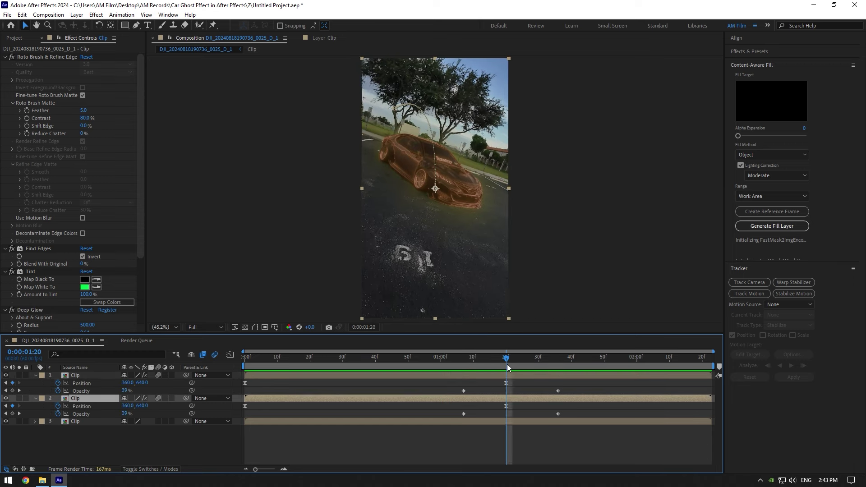